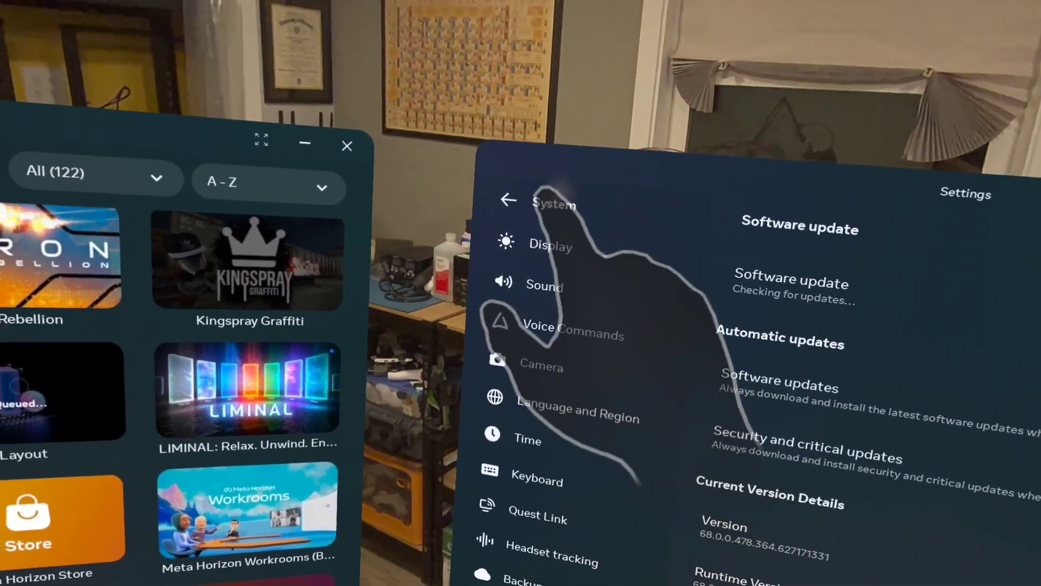
{"action": "left_click", "coordinate": [482, 223]}
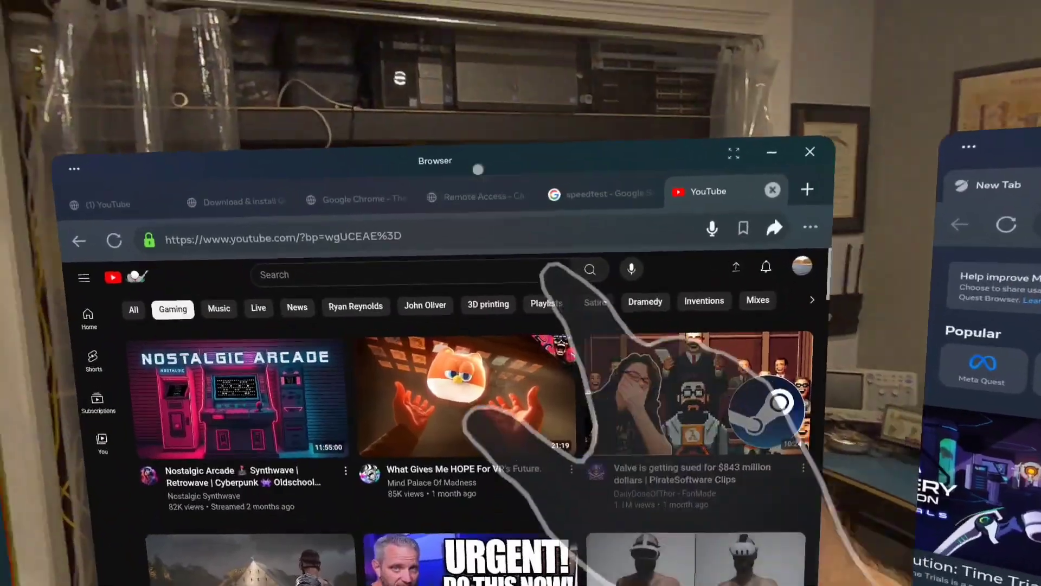
Open an additional new tab in the second browser window
{"action": "left_click", "coordinate": [559, 232]}
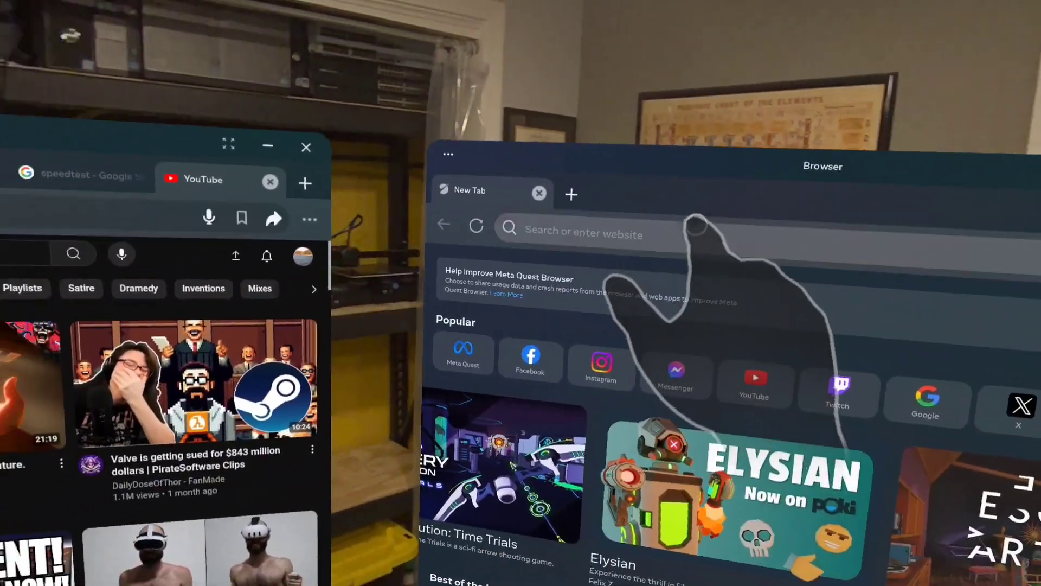
{"action": "left_click", "coordinate": [696, 225]}
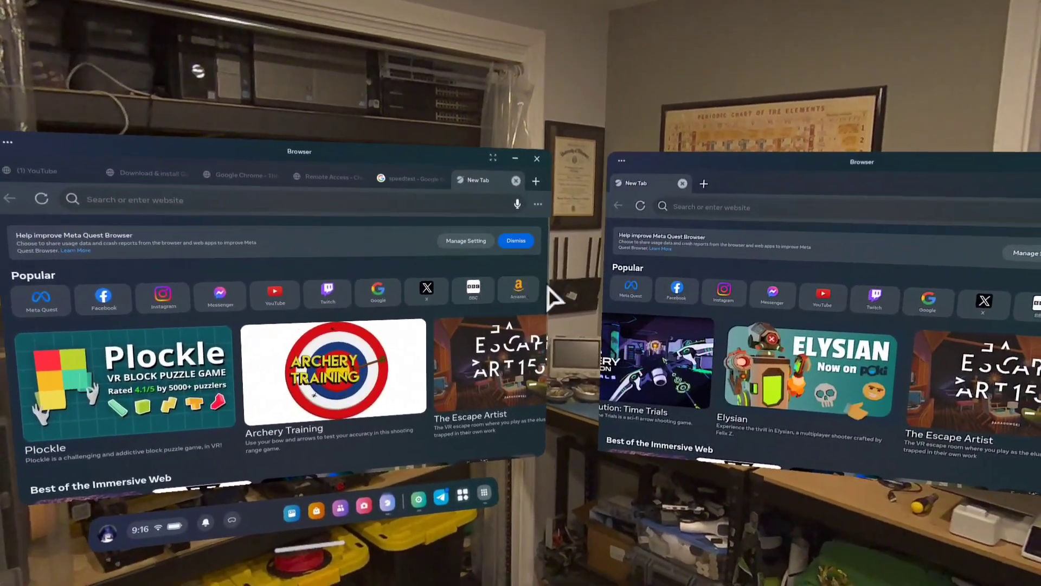
{"action": "left_click", "coordinate": [704, 184]}
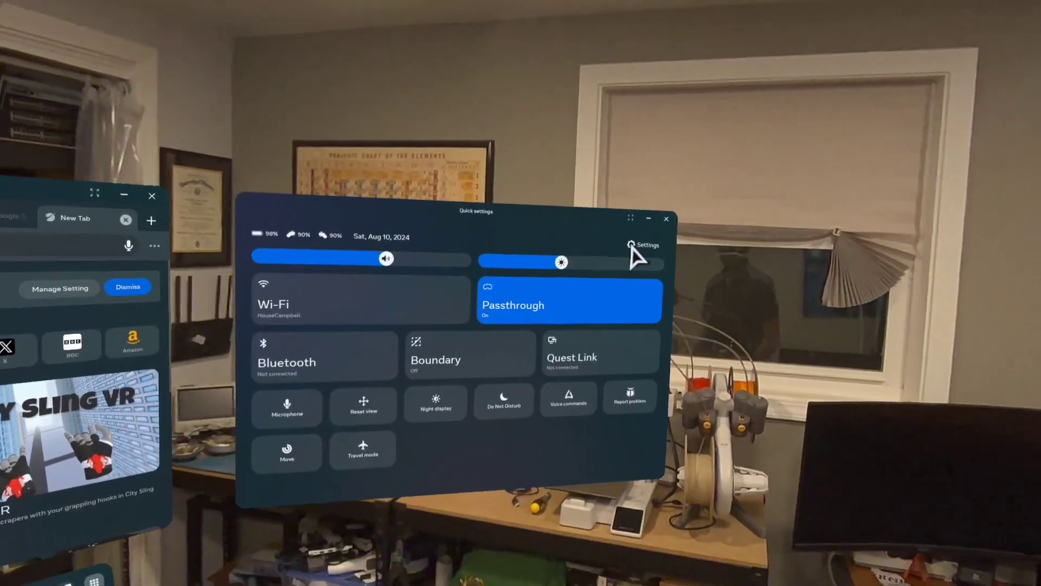
{"action": "left_click", "coordinate": [633, 246]}
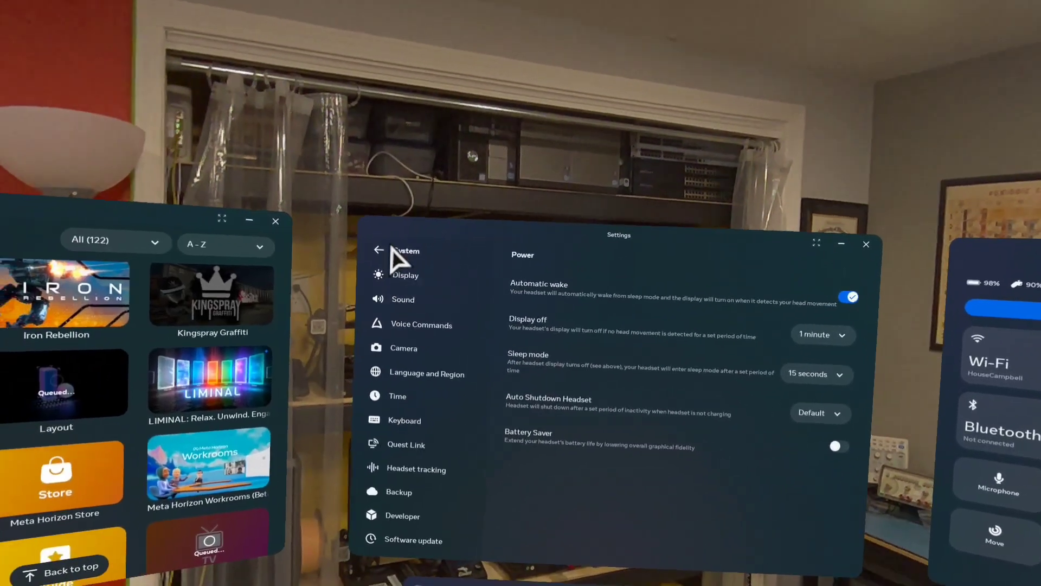
Search the headset settings for "graphi" and clear the query
{"action": "left_click", "coordinate": [395, 261]}
{"action": "type", "text": "graphi"}
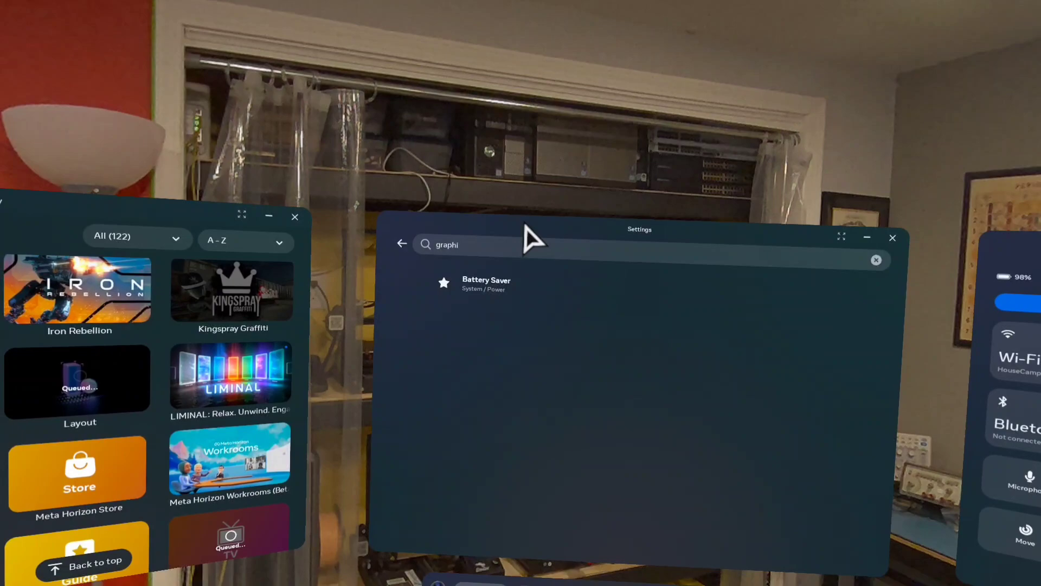
{"action": "left_click", "coordinate": [529, 247]}
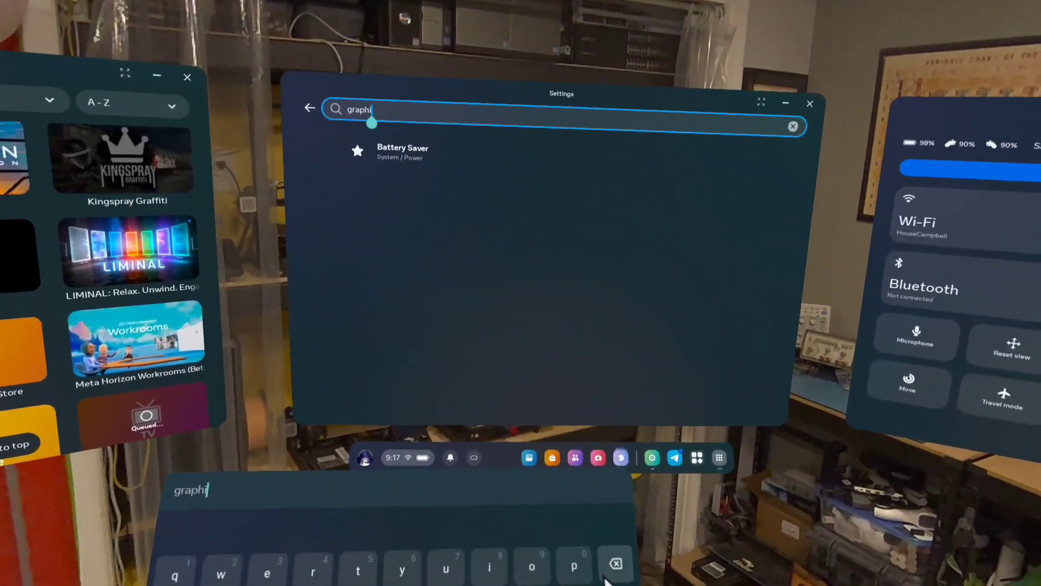
{"action": "left_click", "coordinate": [609, 568]}
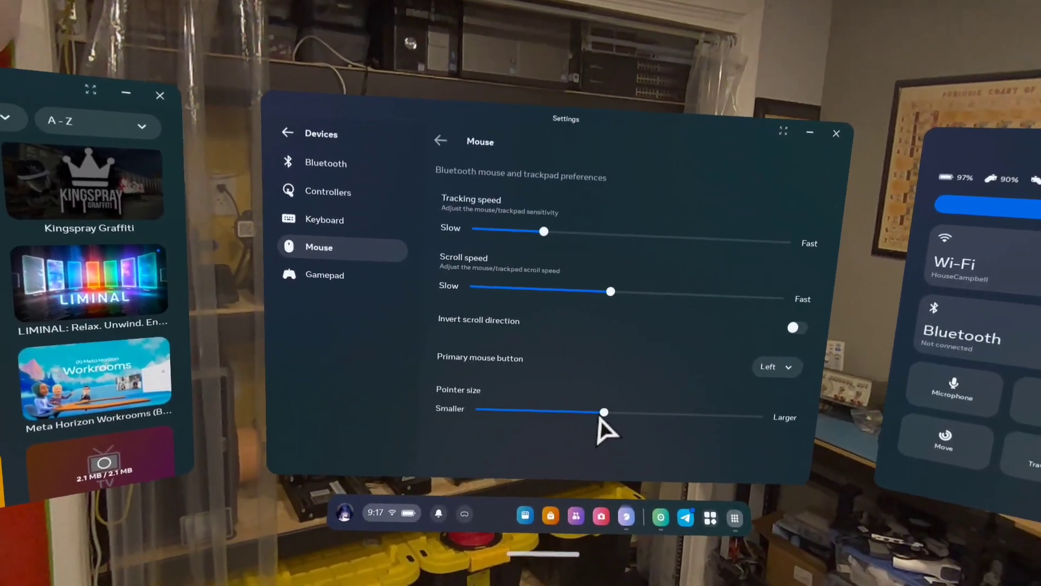
Try the largest mouse pointer size, and set the pointer size to the smallest
{"action": "left_click_drag", "start_coordinate": [601, 416], "coordinate": [644, 399]}
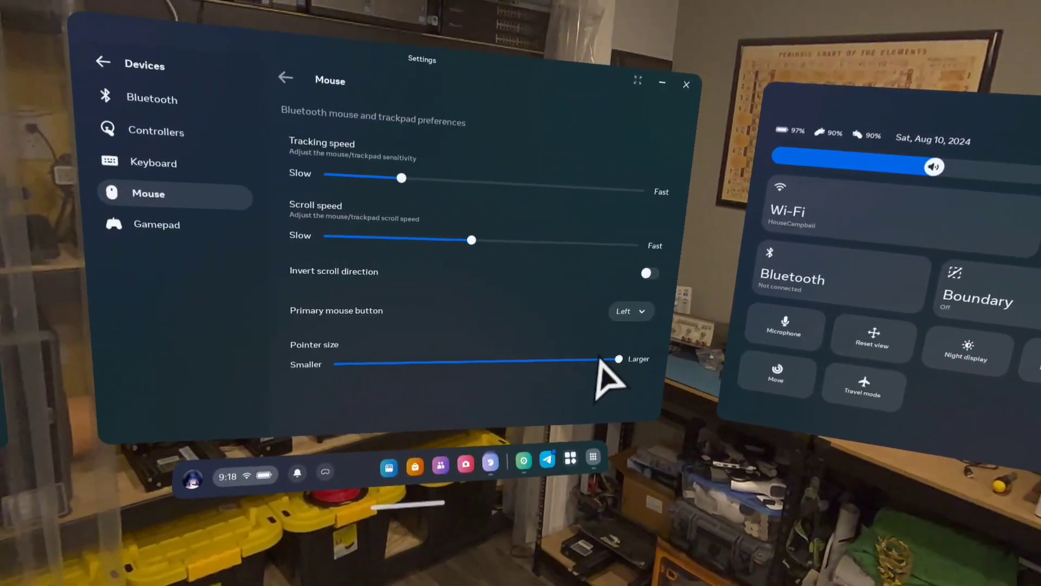
{"action": "left_click_drag", "start_coordinate": [618, 359], "coordinate": [413, 372]}
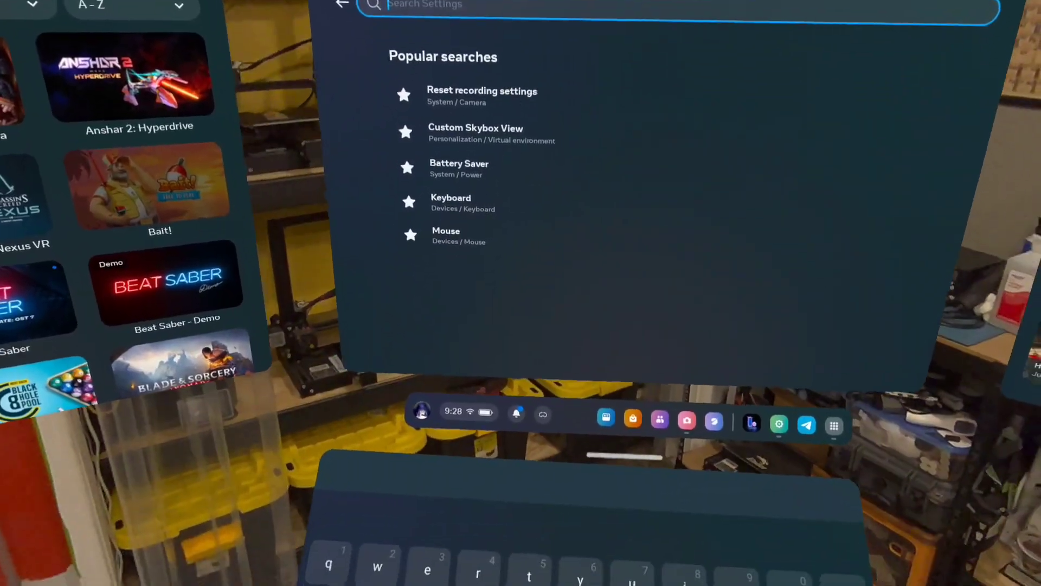
Search the settings for "audio" and open the Hearing accessibility settings from the results
{"action": "type", "text": "a"}
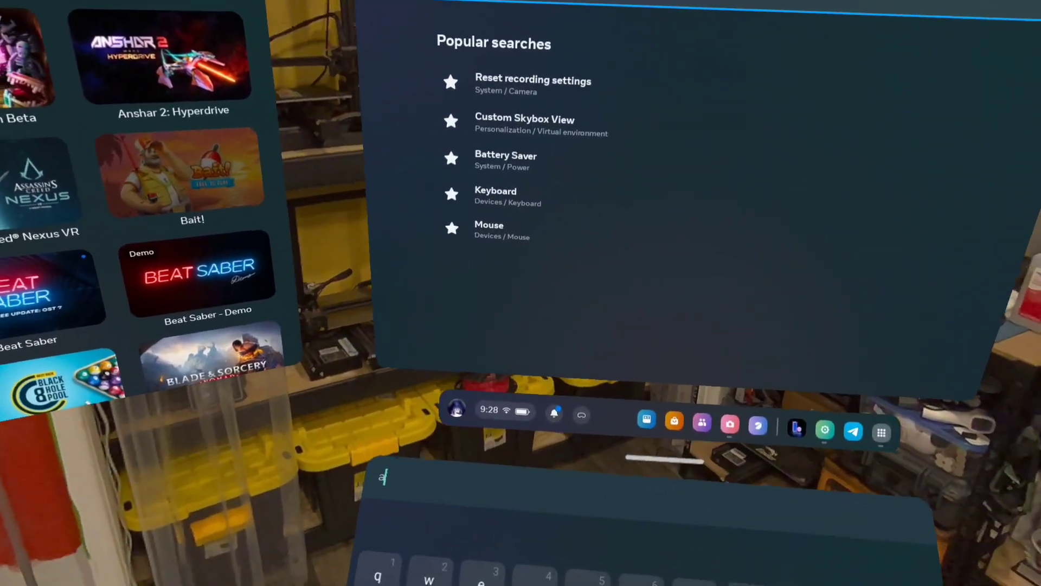
{"action": "type", "text": "udi"}
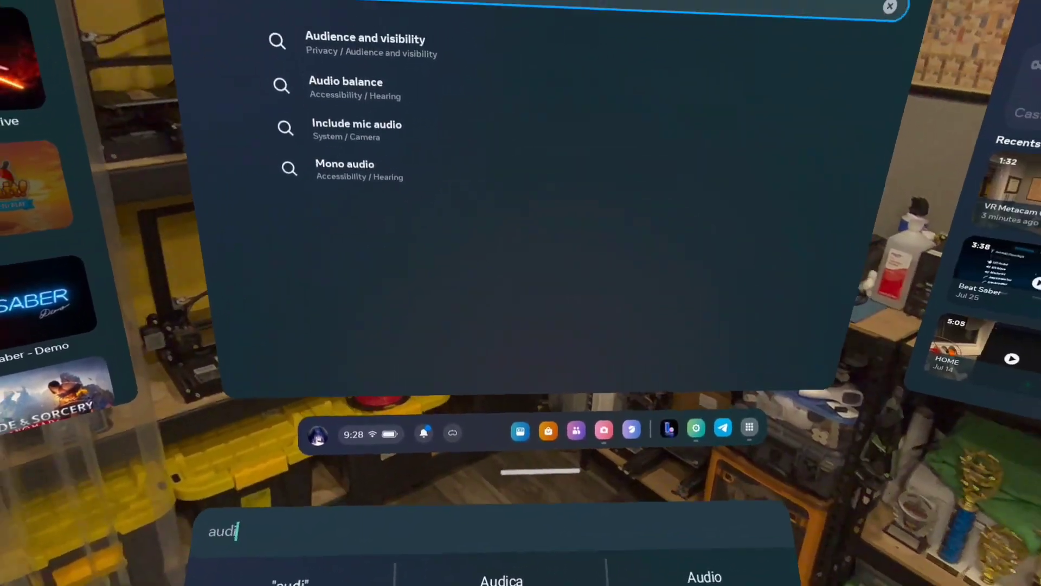
{"action": "type", "text": "o"}
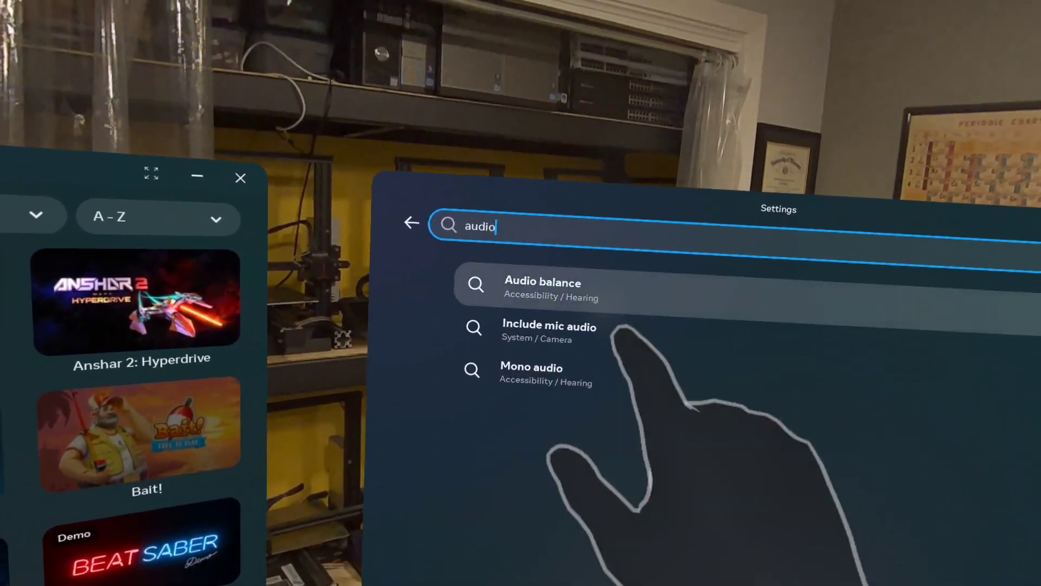
{"action": "left_click", "coordinate": [558, 285]}
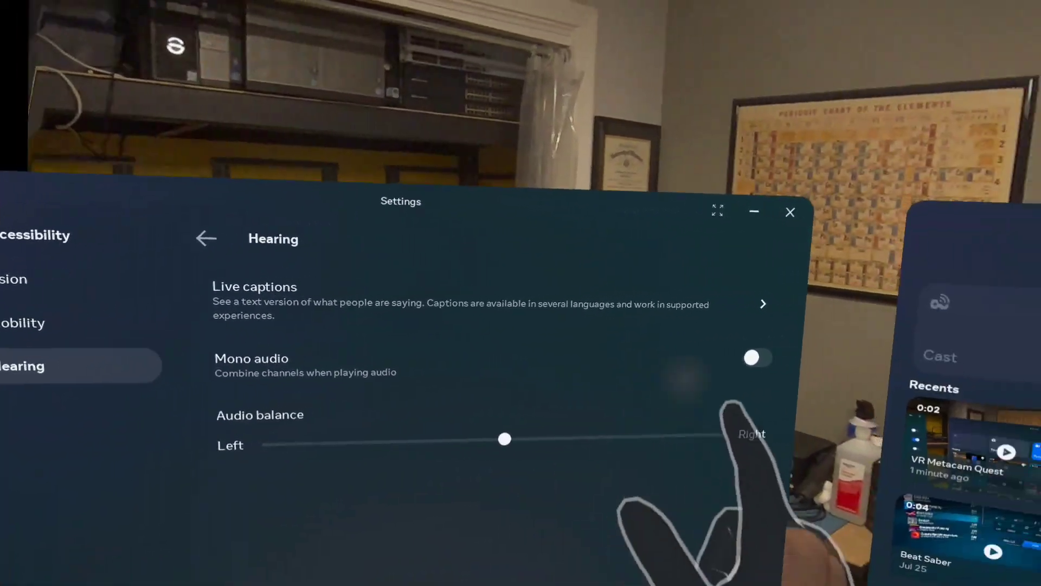
Try mono audio on and off, and test the audio balance slider around its centre
{"action": "left_click", "coordinate": [757, 357]}
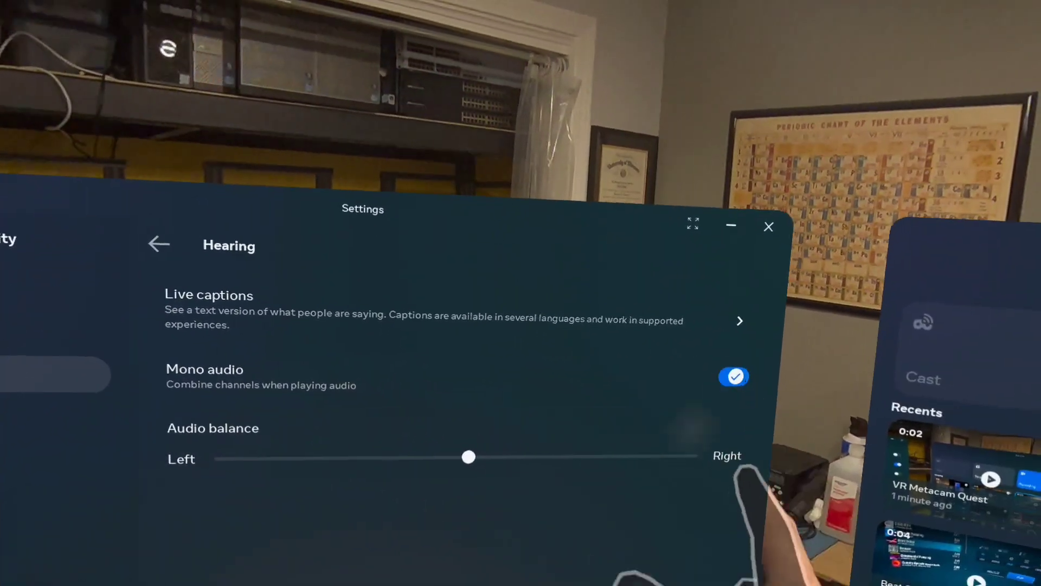
{"action": "left_click", "coordinate": [734, 376]}
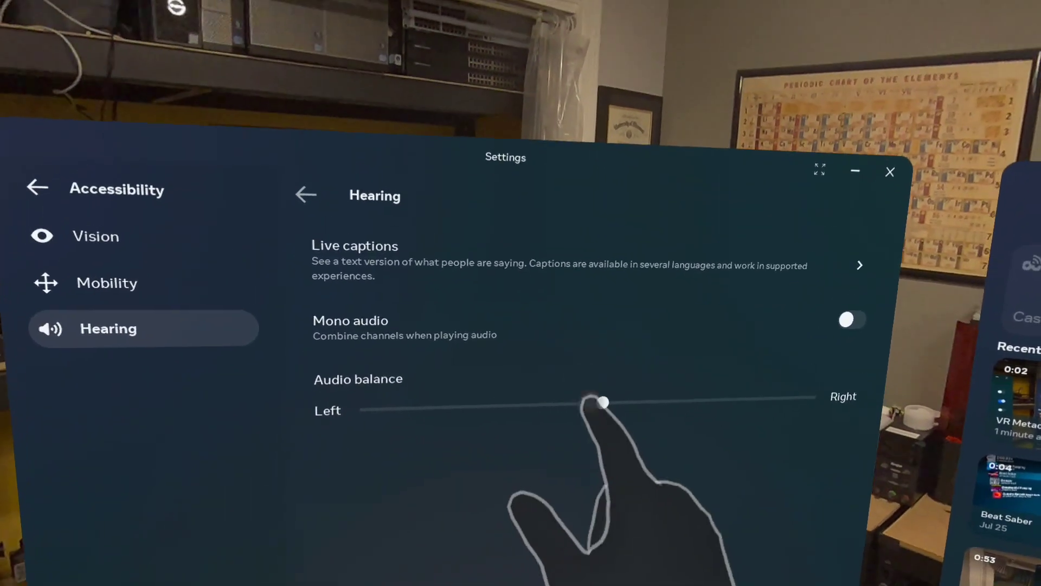
{"action": "mouse_move", "coordinate": [603, 402]}
{"action": "left_mouse_down"}
{"action": "mouse_move", "coordinate": [718, 400]}
{"action": "mouse_move", "coordinate": [594, 402]}
{"action": "left_mouse_up"}
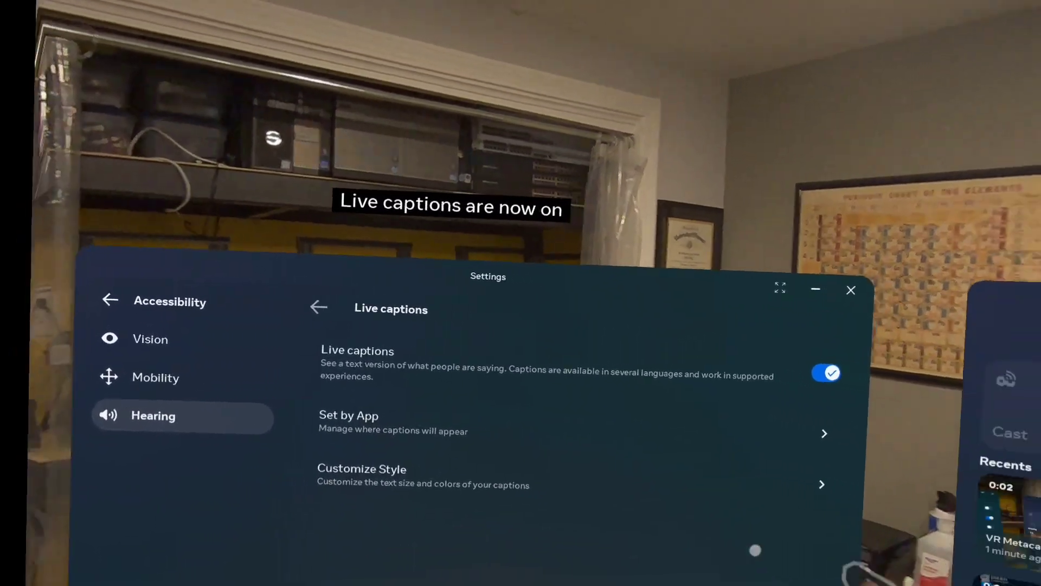
Turn off live captions and return to the Hearing settings
{"action": "left_click", "coordinate": [826, 373]}
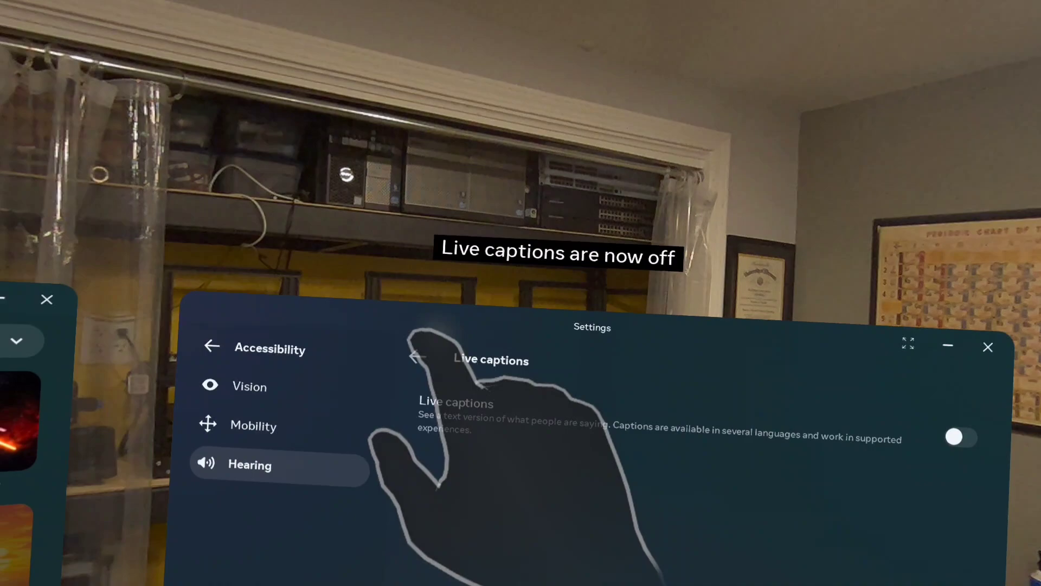
{"action": "left_click", "coordinate": [417, 357]}
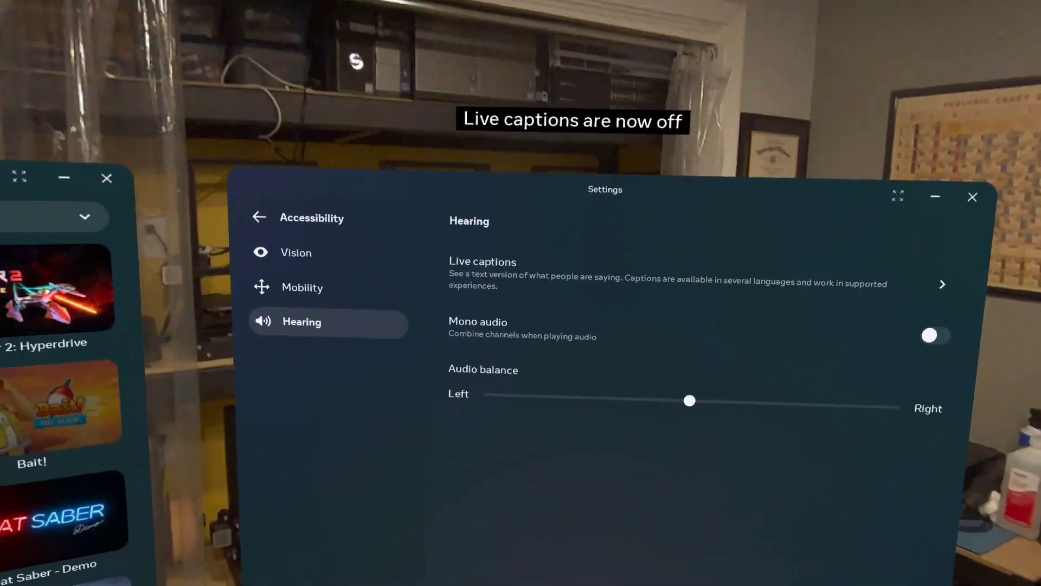
Open the controller re-mapping page from the Mobility settings and view the replacement choices for the left grip button
{"action": "left_click", "coordinate": [302, 287]}
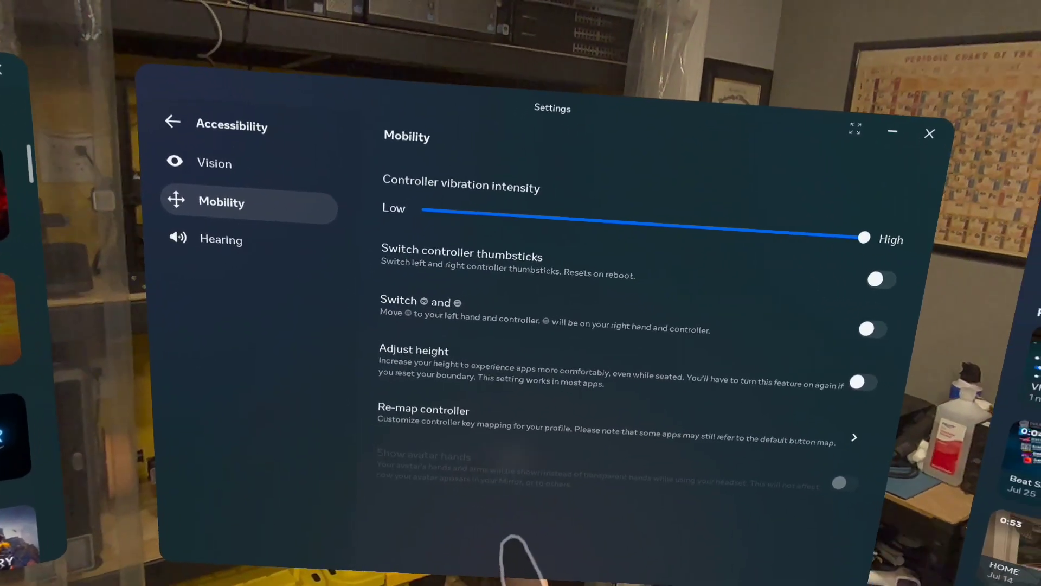
{"action": "left_click", "coordinate": [505, 453]}
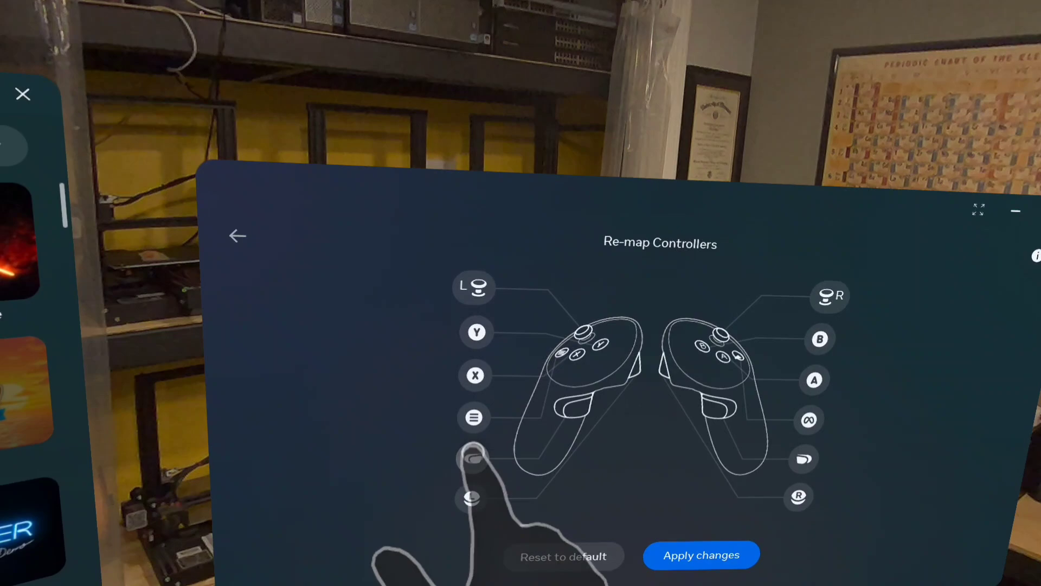
{"action": "left_click", "coordinate": [467, 449]}
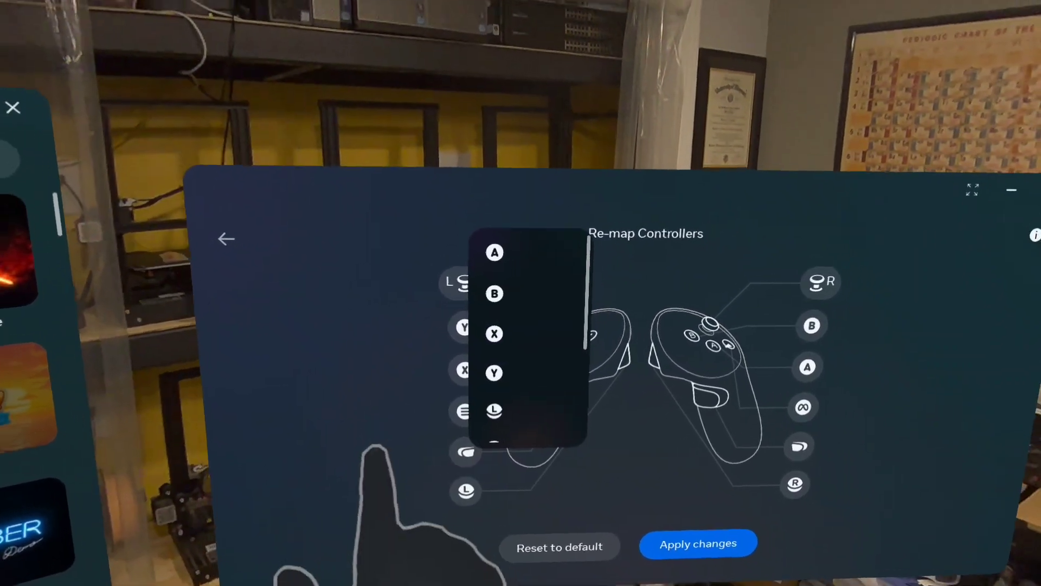
{"action": "left_click", "coordinate": [325, 412]}
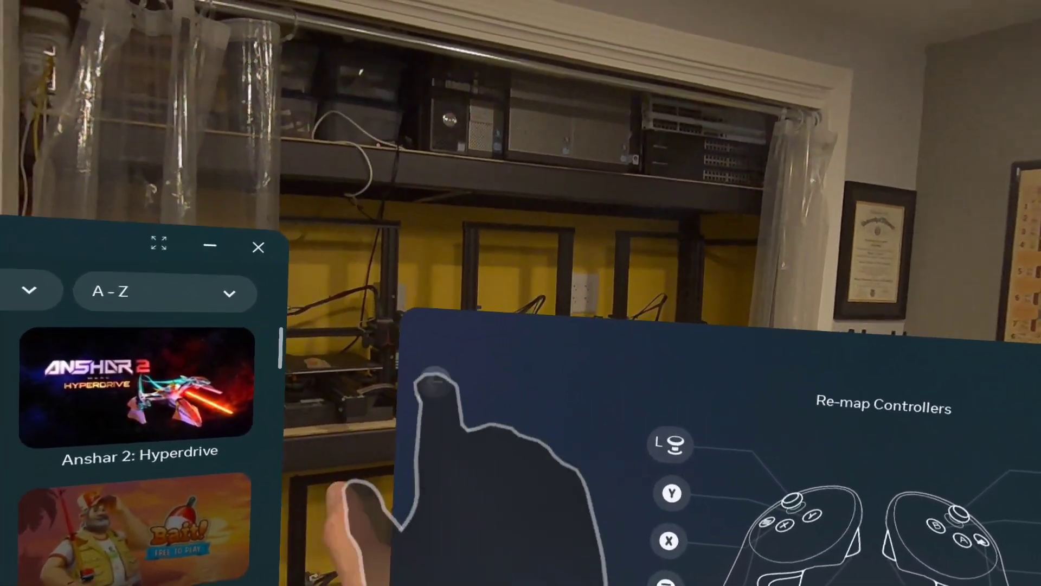
{"action": "left_click", "coordinate": [398, 322]}
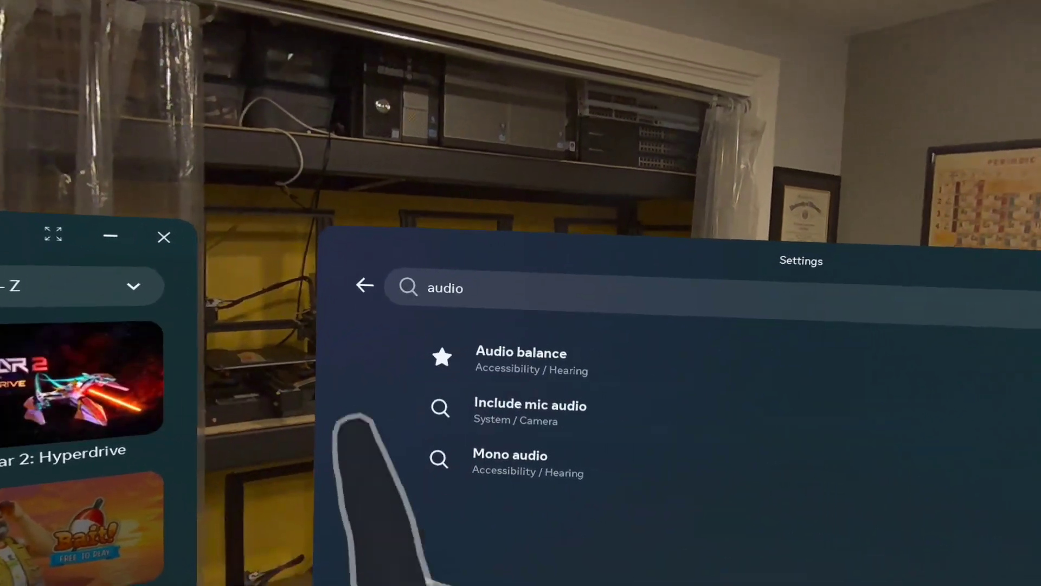
Review the Controllers settings under Devices, including the thumbstick angle and deadzone calibration options
{"action": "left_click", "coordinate": [365, 285]}
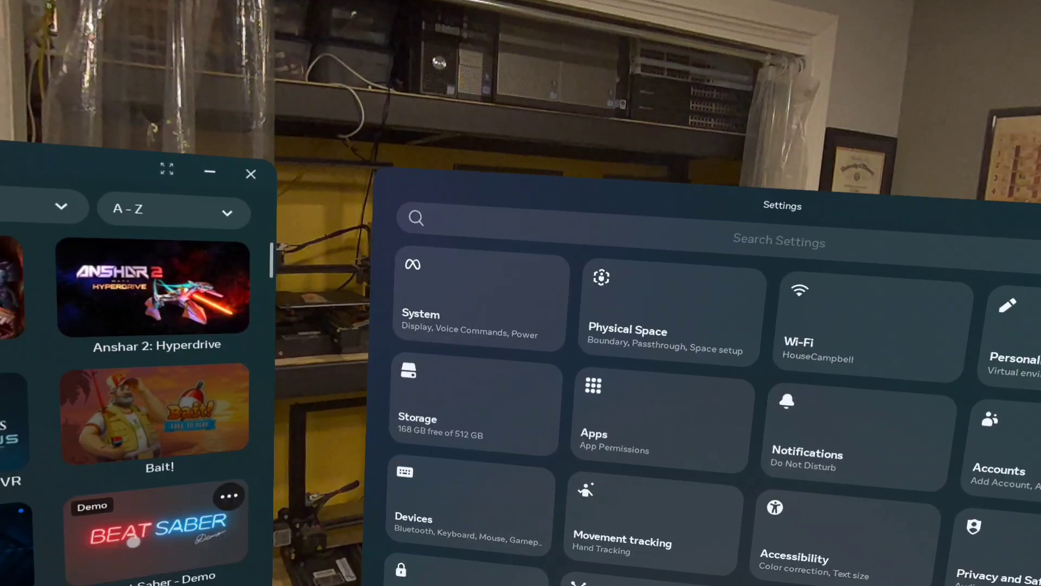
{"action": "left_click", "coordinate": [488, 488]}
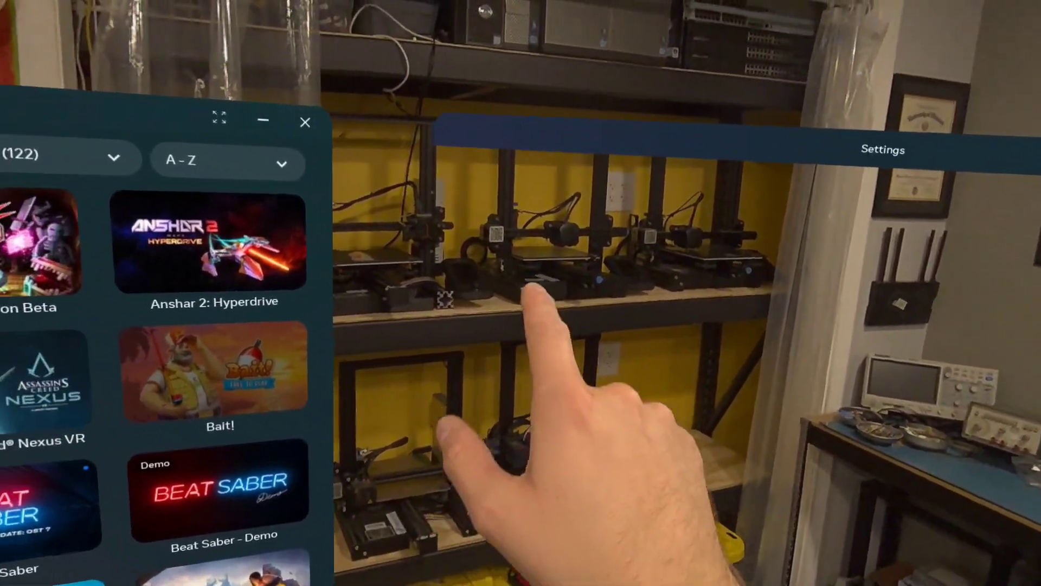
{"action": "left_click", "coordinate": [479, 293]}
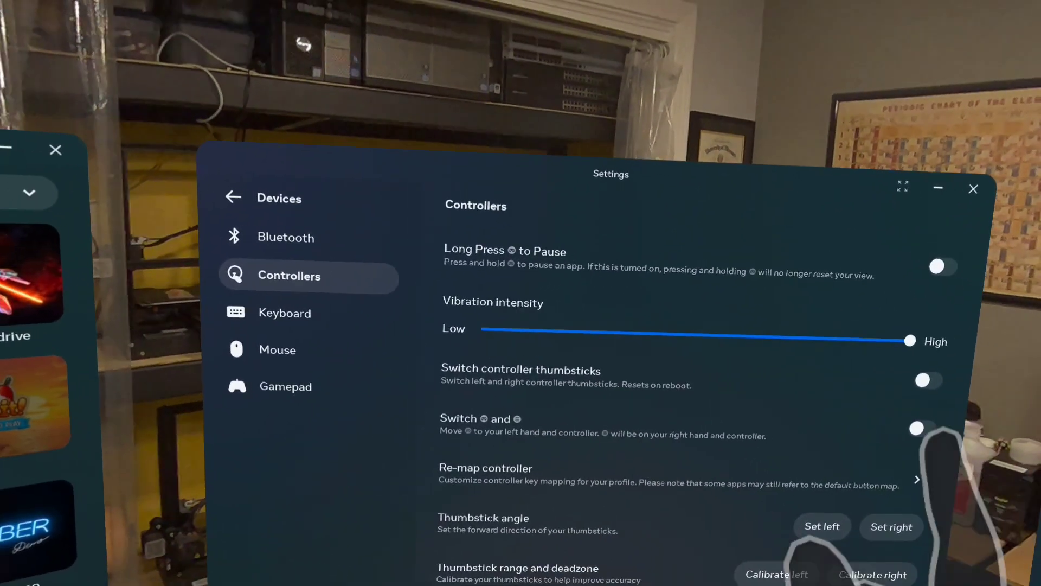
{"action": "scroll", "coordinate": [553, 483], "scroll_direction": "down", "scroll_amount": 2}
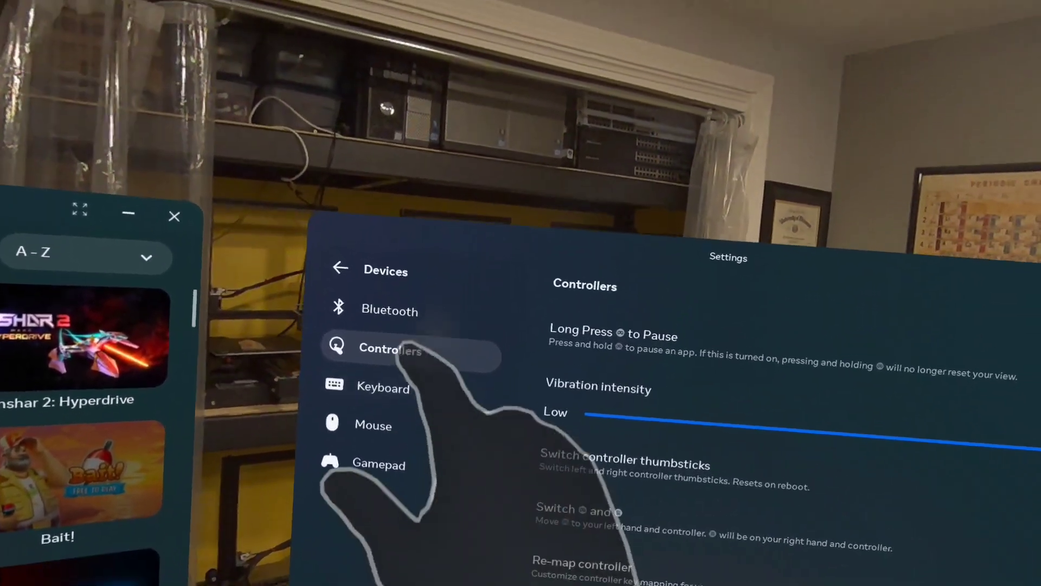
{"action": "left_click", "coordinate": [306, 121]}
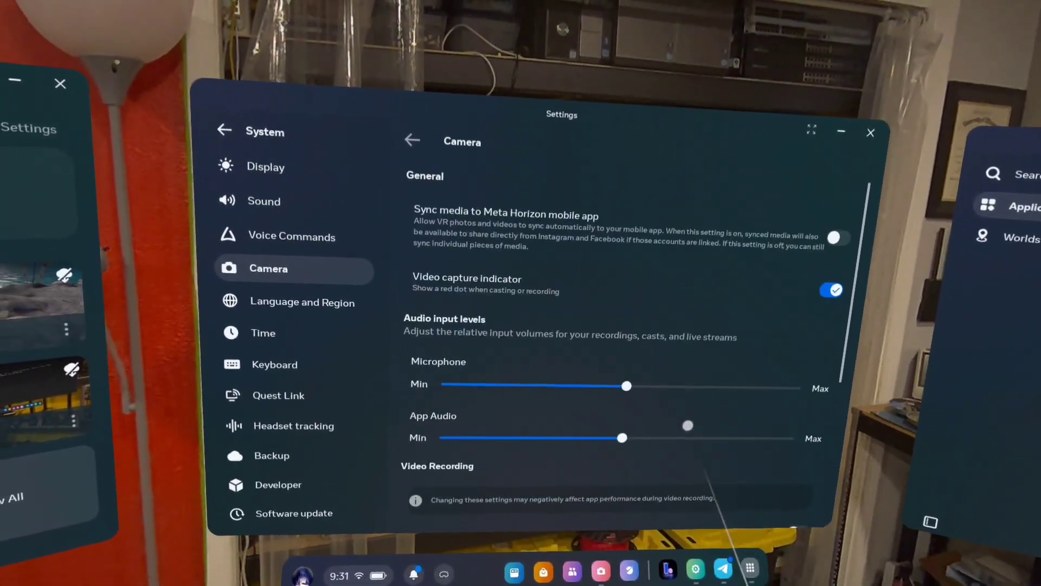
Look through the Camera and Backup settings under System
{"action": "scroll", "coordinate": [787, 255], "scroll_direction": "down", "scroll_amount": 2}
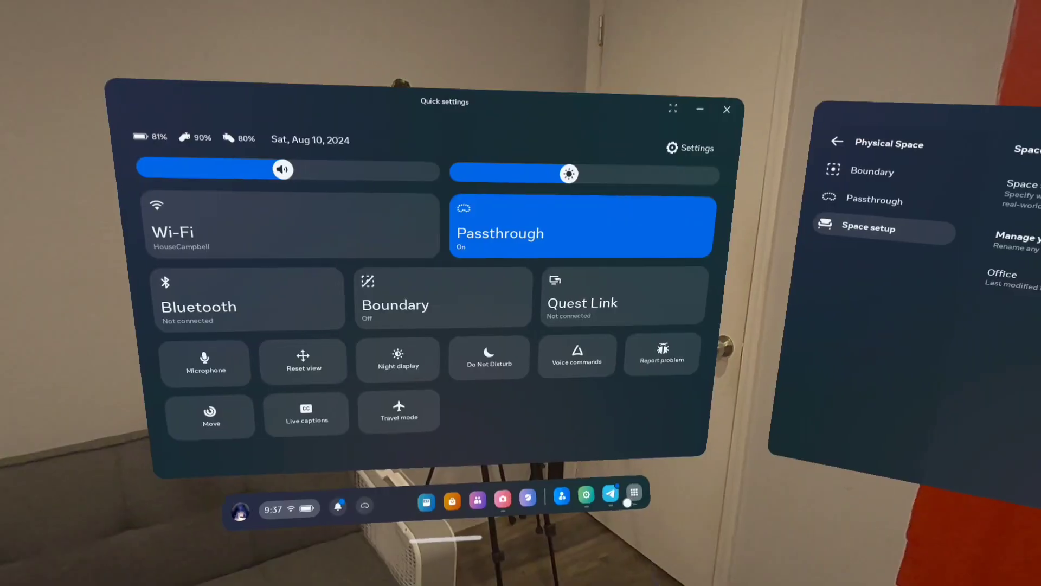
{"action": "left_click", "coordinate": [637, 495]}
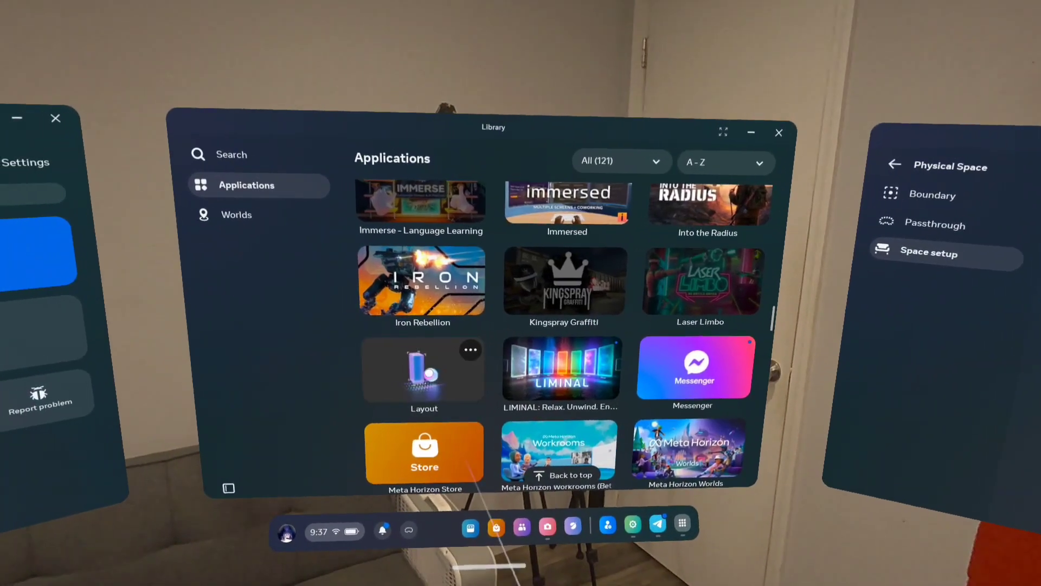
Launch the Layout app from the library and advance through its introduction to the final page
{"action": "left_click", "coordinate": [395, 359]}
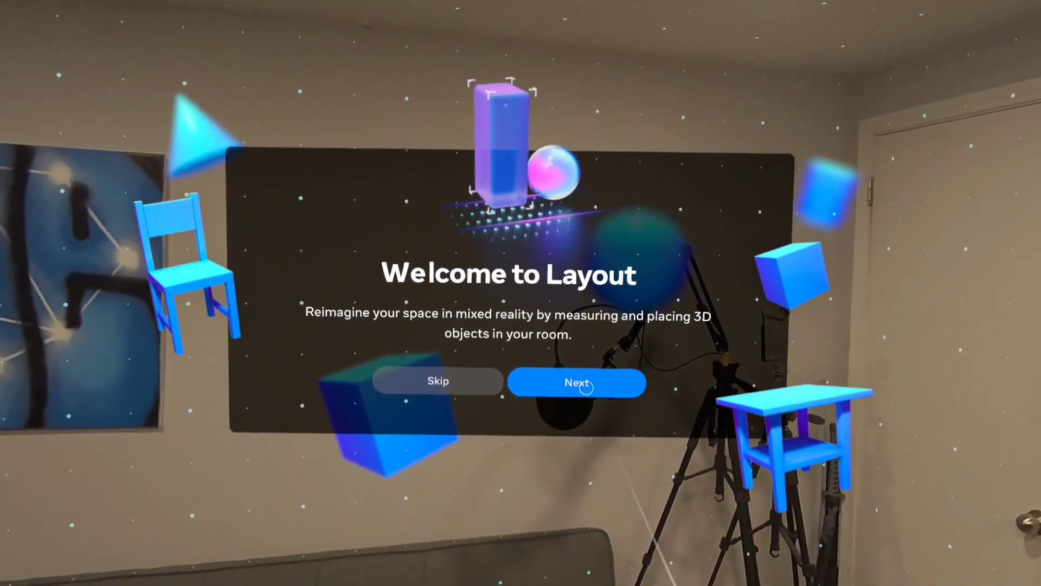
{"action": "left_click", "coordinate": [579, 385]}
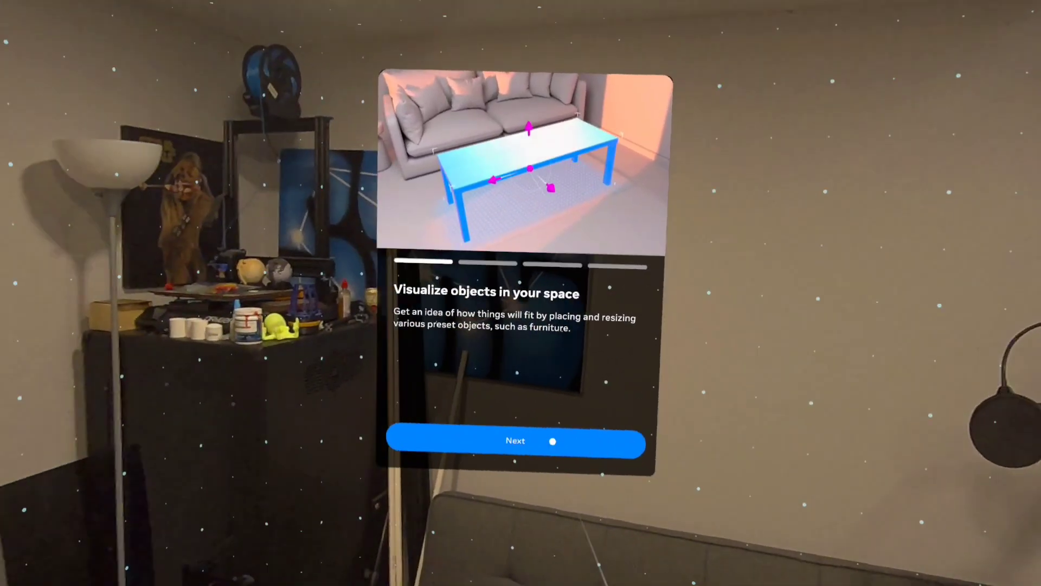
{"action": "left_click", "coordinate": [583, 442]}
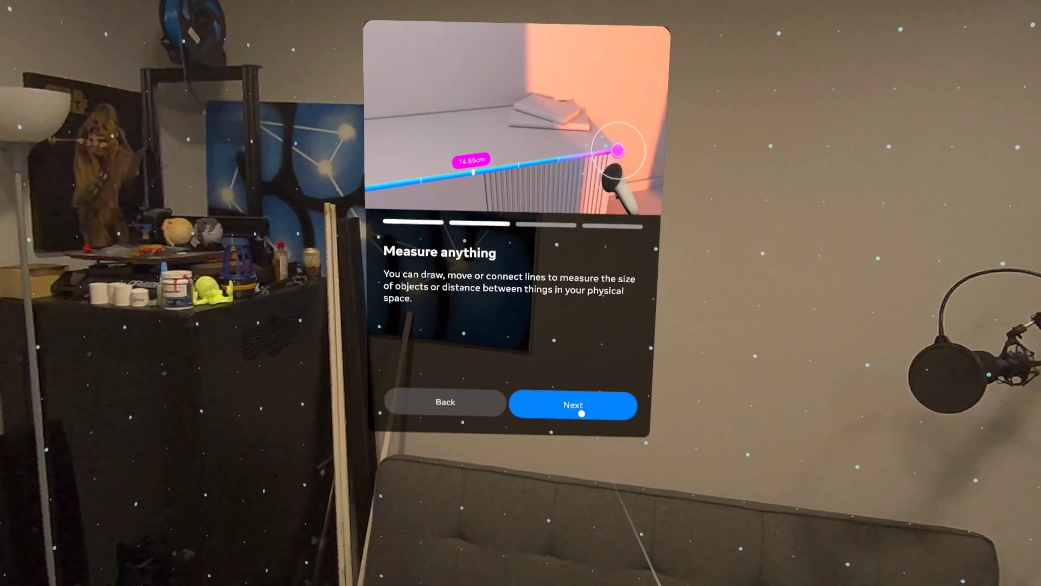
{"action": "left_click", "coordinate": [587, 398]}
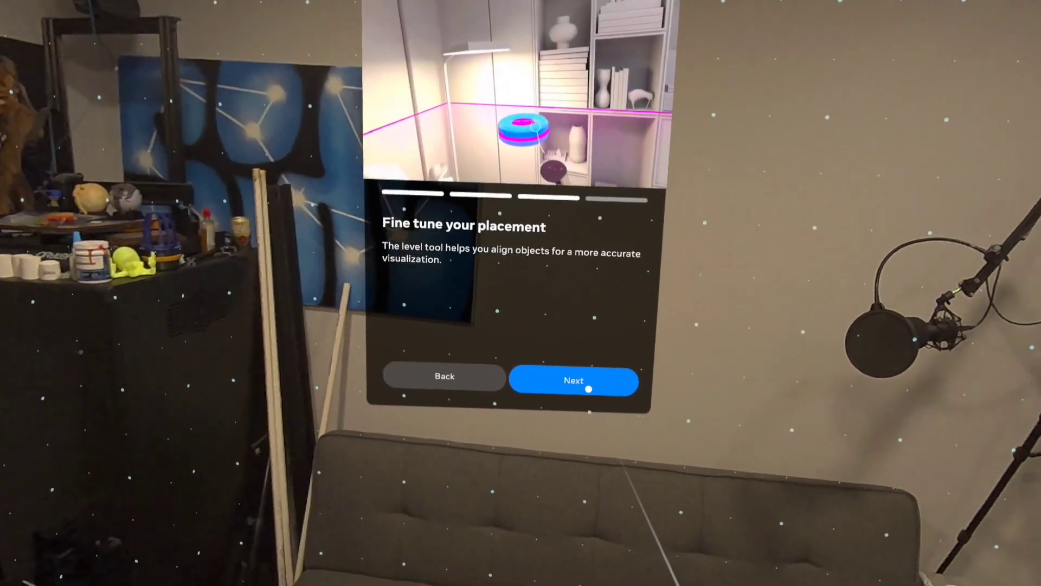
{"action": "left_click", "coordinate": [589, 384]}
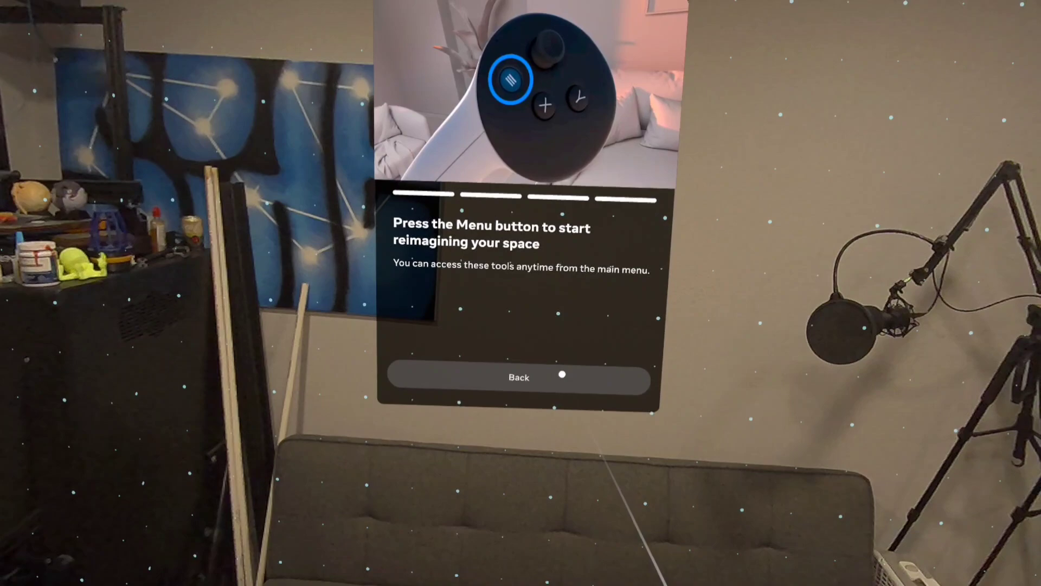
Finish the Layout app's introduction and measure a distance across the room with the Measure tool
{"action": "left_click", "coordinate": [564, 377]}
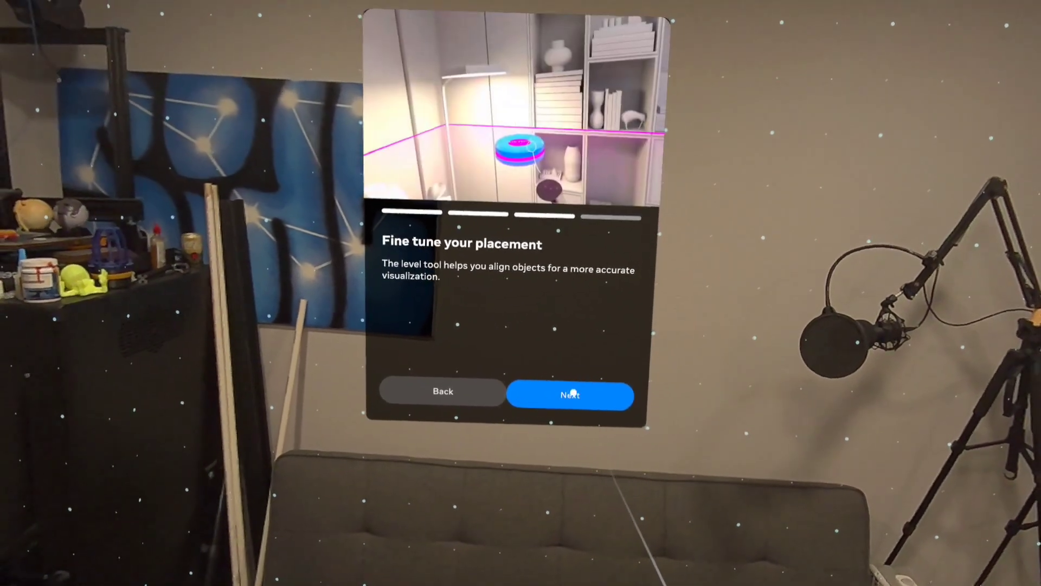
{"action": "left_click", "coordinate": [570, 391]}
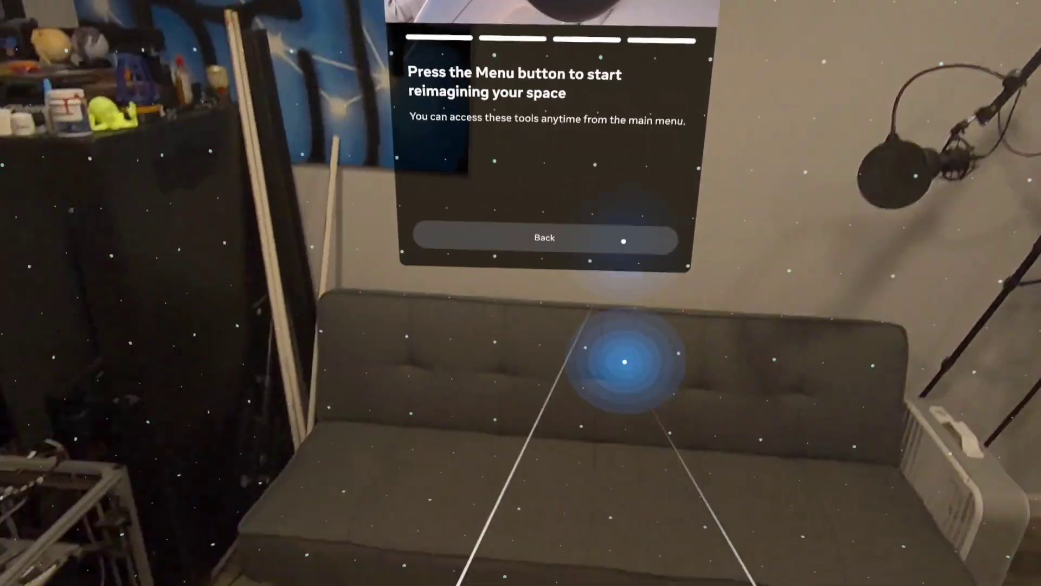
{"action": "key", "text": "Menu"}
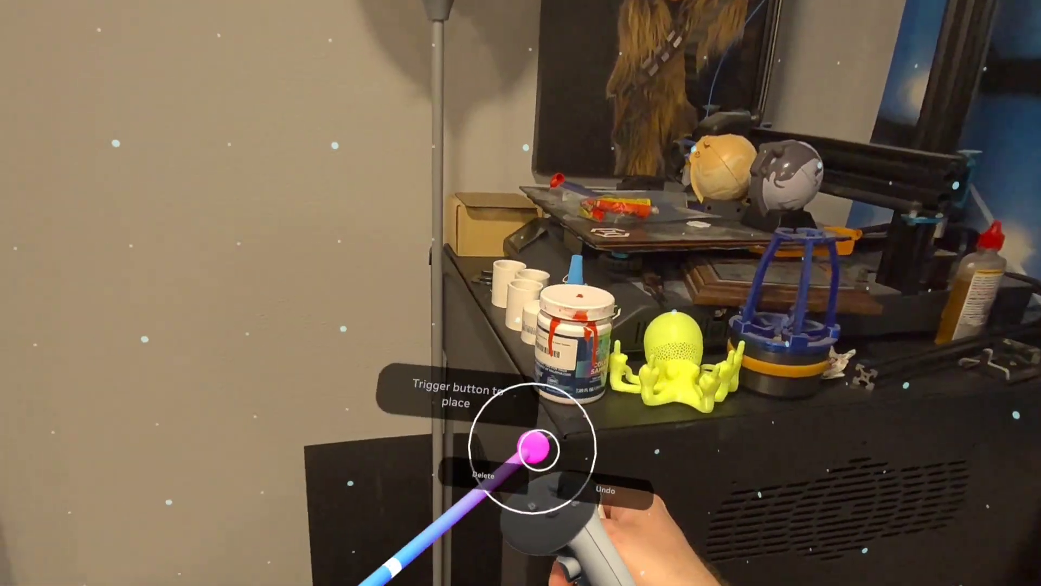
{"action": "left_click", "coordinate": [580, 439]}
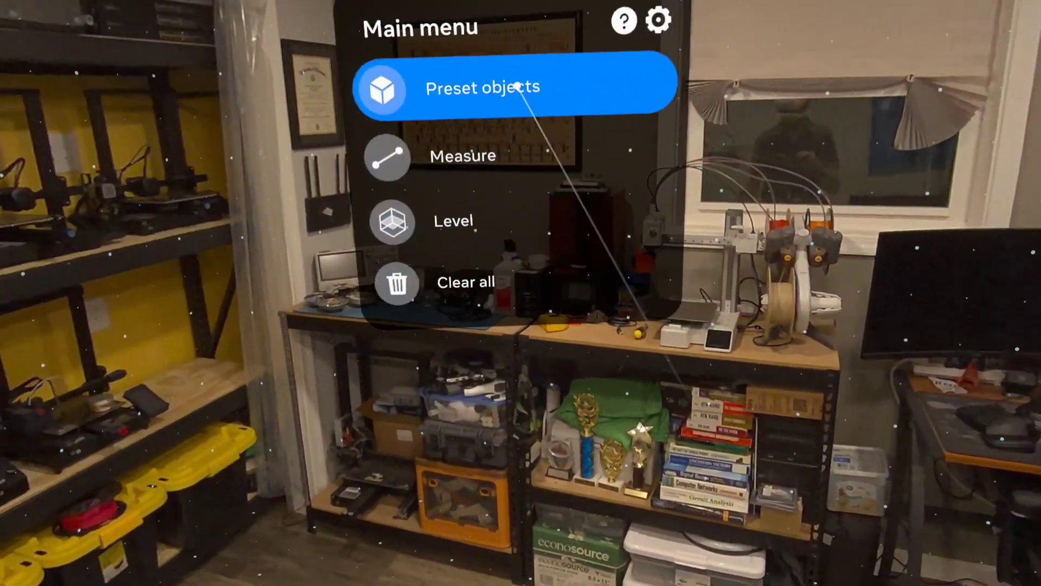
Place a flat rectangular preset about 4'-0" by 2'-0½" on the wall and resize a box-shaped preset object
{"action": "left_click", "coordinate": [517, 85]}
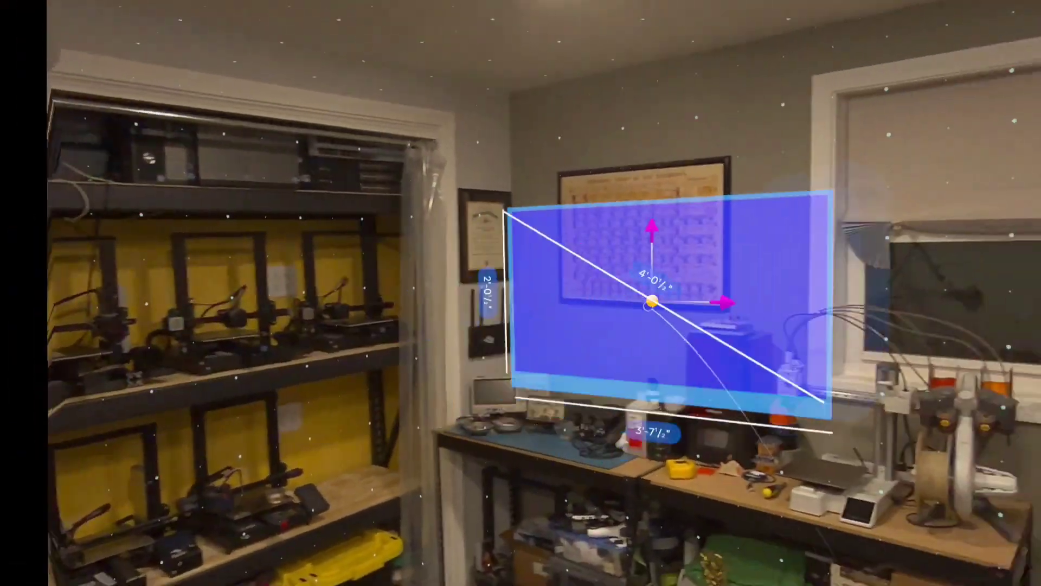
{"action": "left_click_drag", "start_coordinate": [651, 302], "coordinate": [623, 222]}
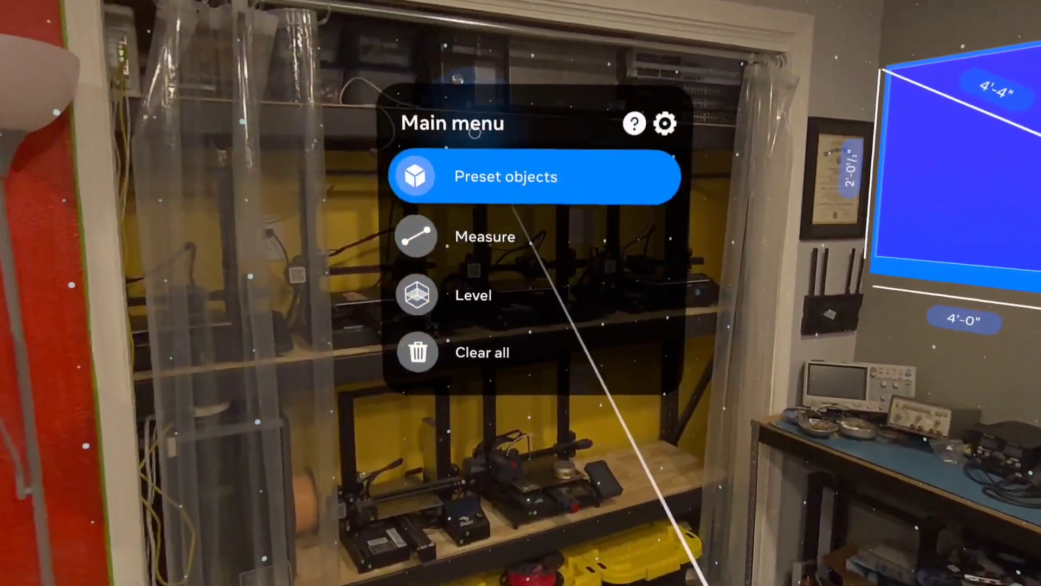
{"action": "left_click", "coordinate": [624, 144]}
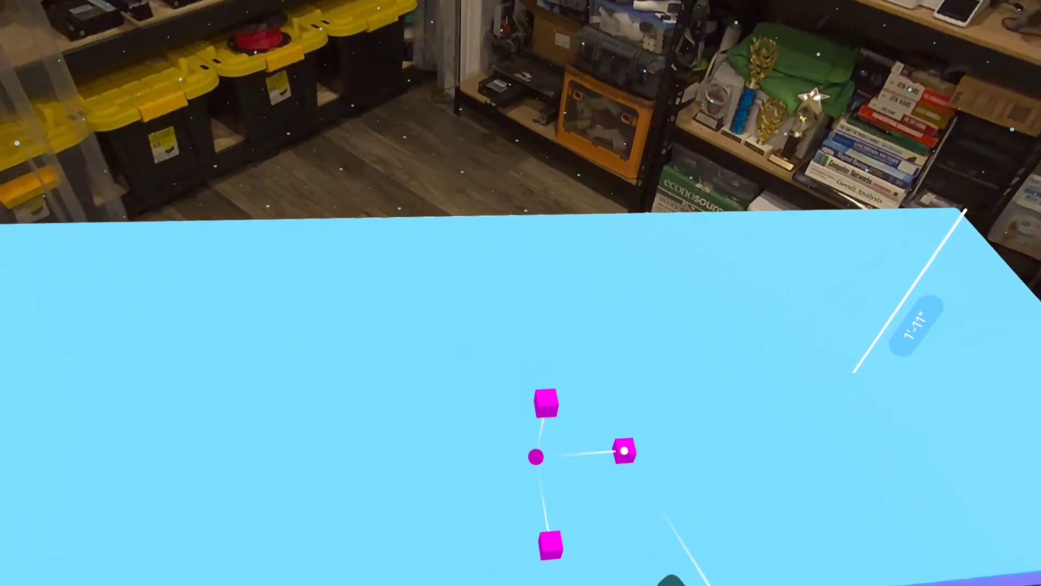
{"action": "left_click_drag", "start_coordinate": [624, 451], "coordinate": [468, 512]}
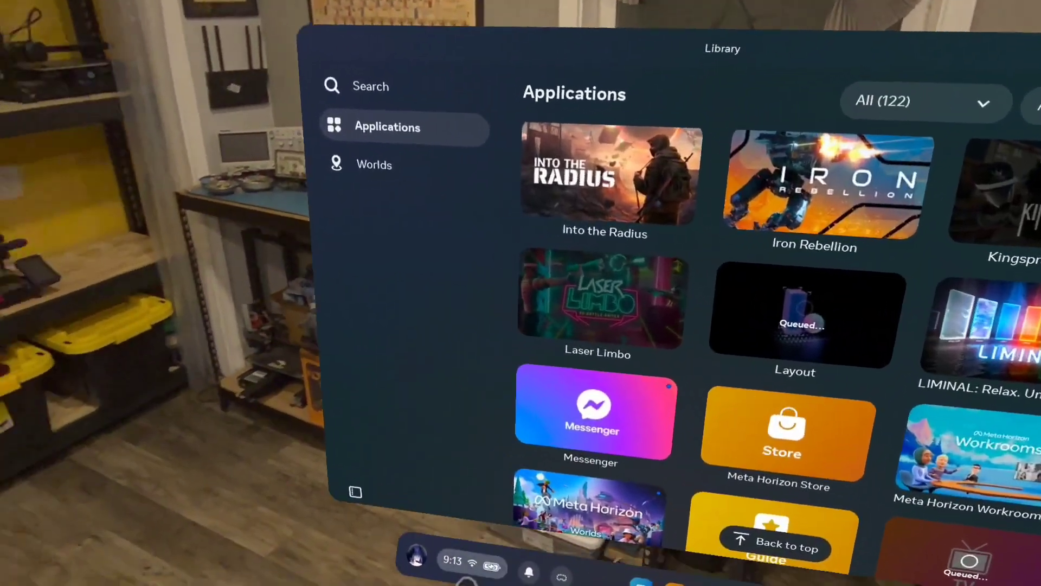
Open the headset's Settings and review the Experimental features, including the new window layout and external microphone options
{"action": "left_click", "coordinate": [468, 564]}
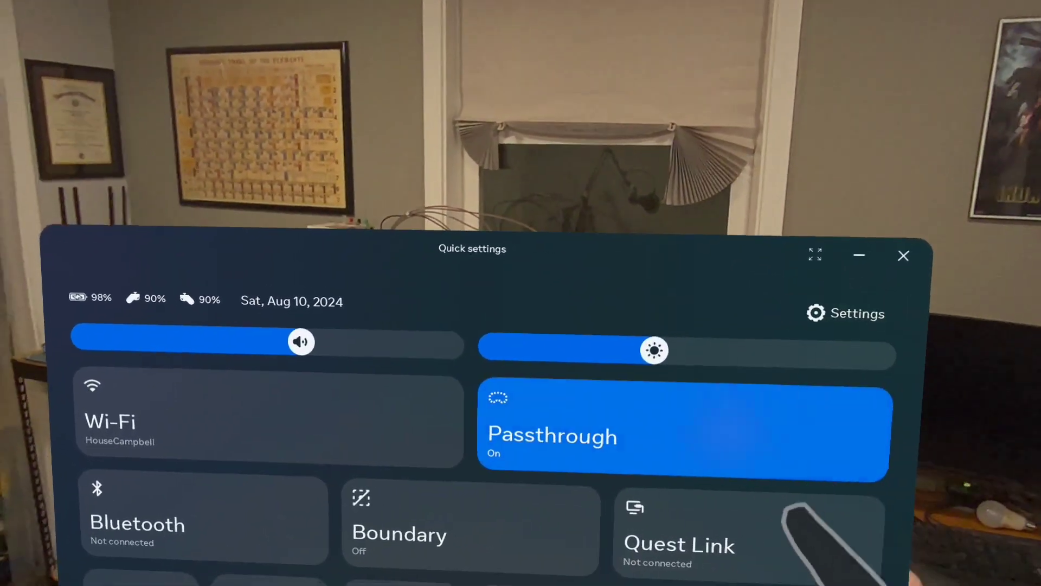
{"action": "left_click", "coordinate": [846, 313]}
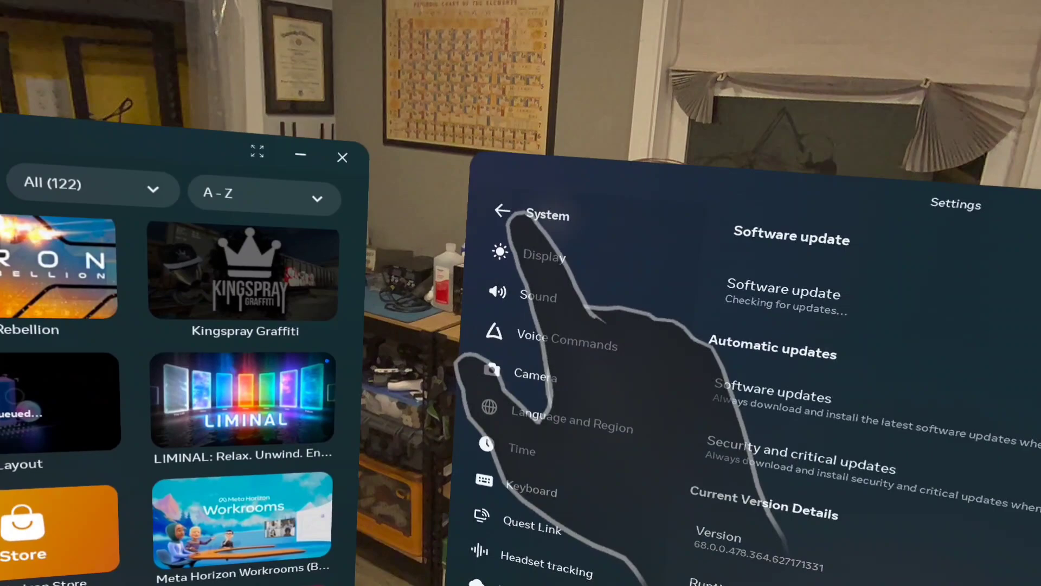
{"action": "left_click", "coordinate": [502, 164]}
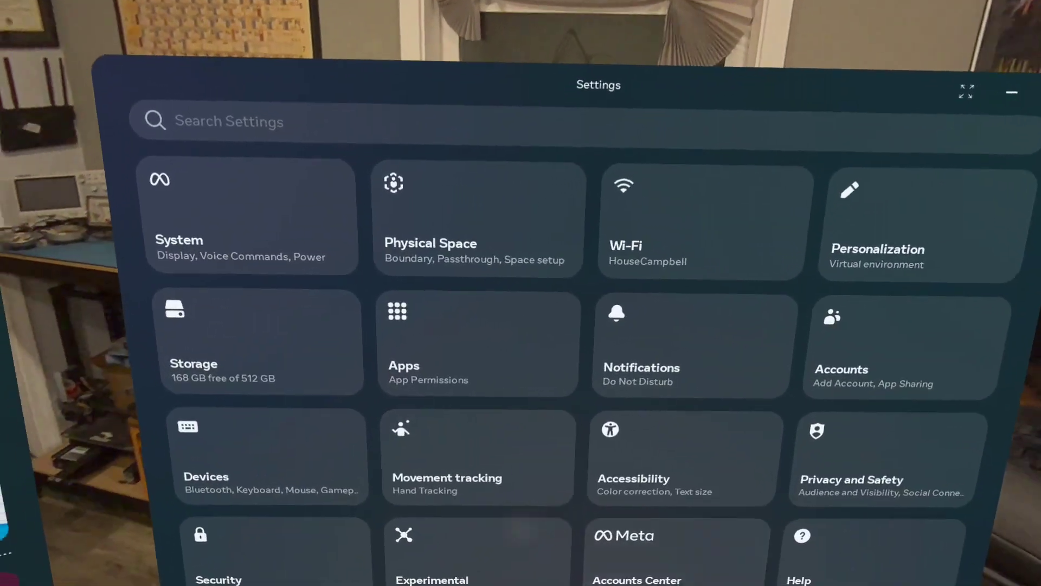
{"action": "left_click", "coordinate": [531, 561]}
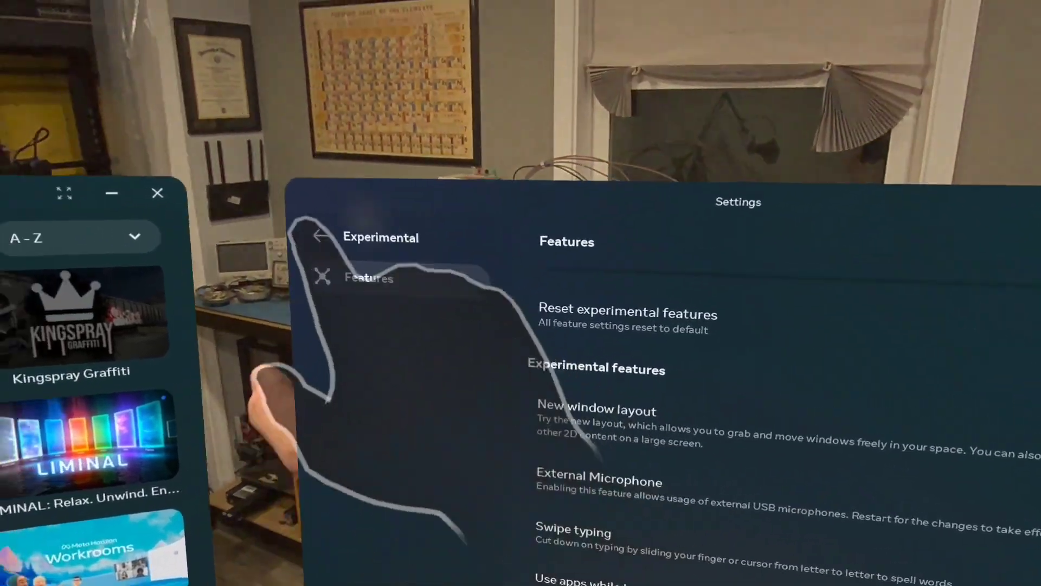
{"action": "left_click", "coordinate": [217, 214]}
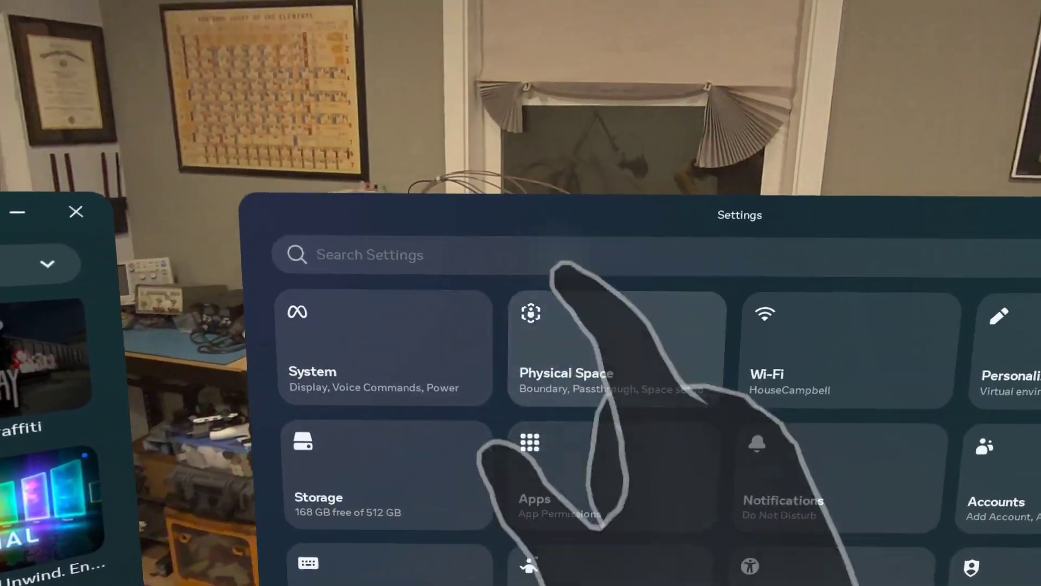
Search the settings for "graphi" and open the Battery Saver option under System / Power
{"action": "left_click", "coordinate": [759, 260]}
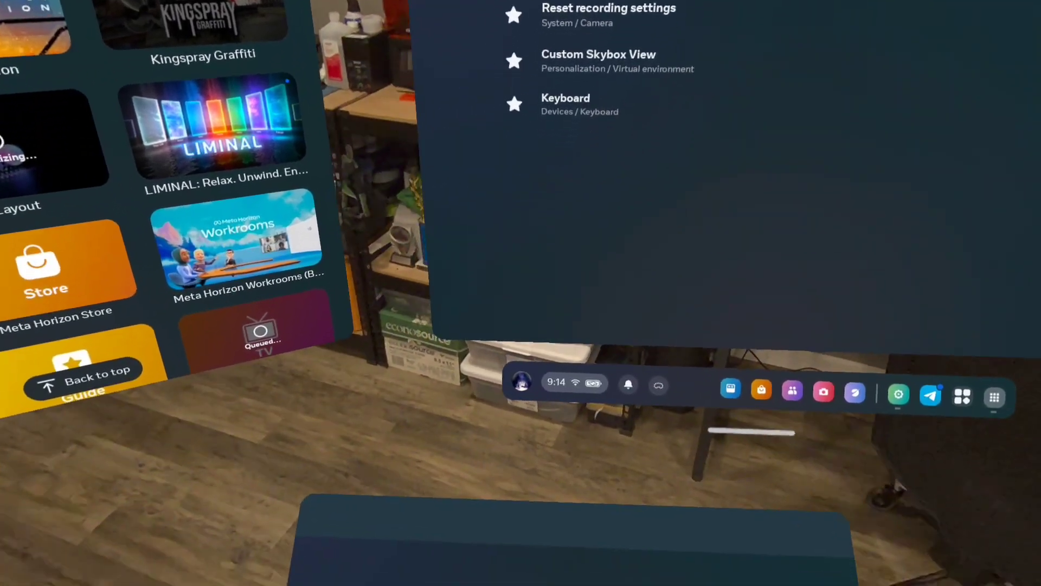
{"action": "type", "text": "gra"}
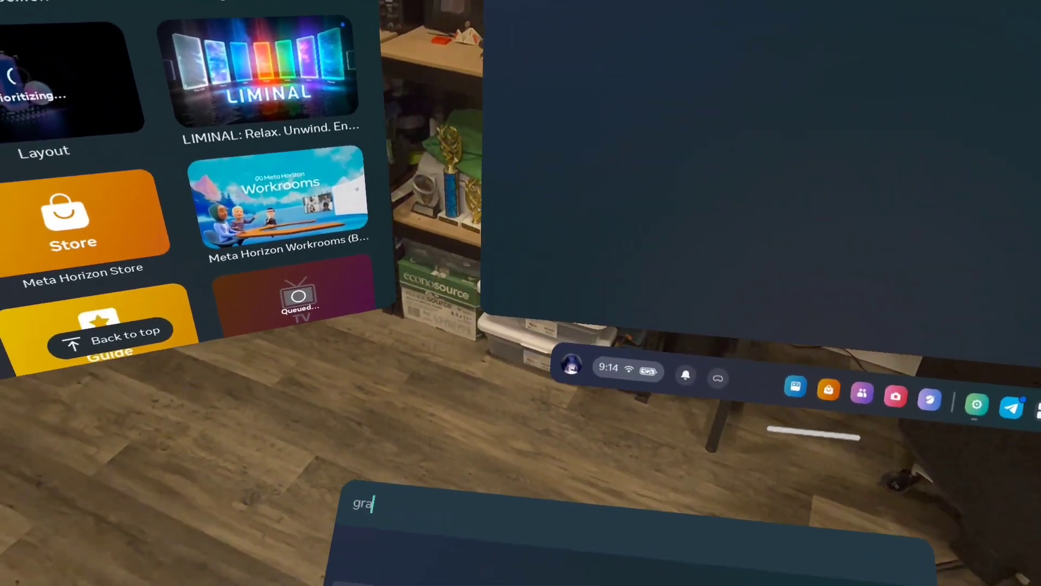
{"action": "type", "text": "phi"}
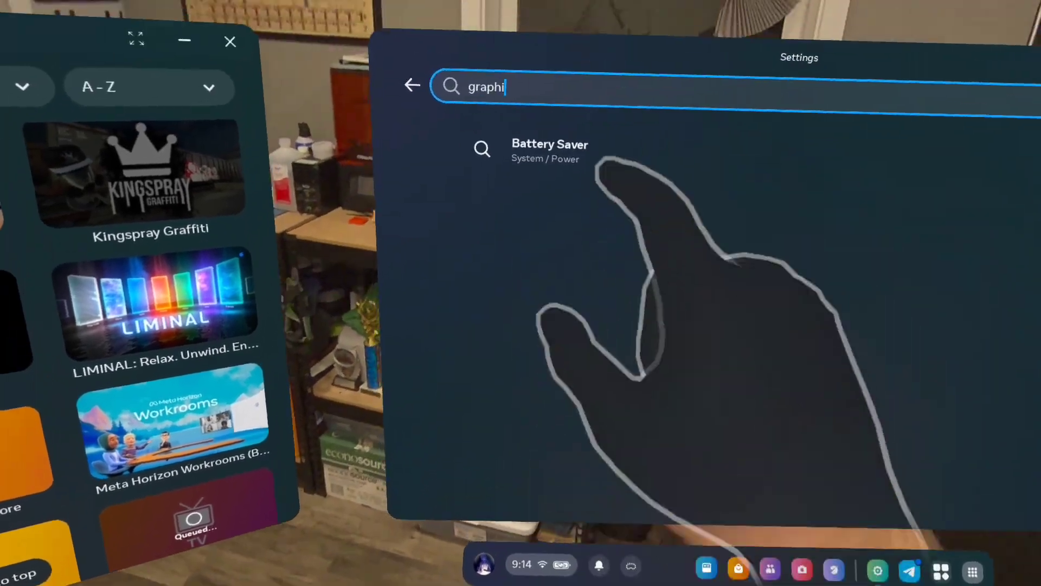
{"action": "left_click", "coordinate": [548, 154]}
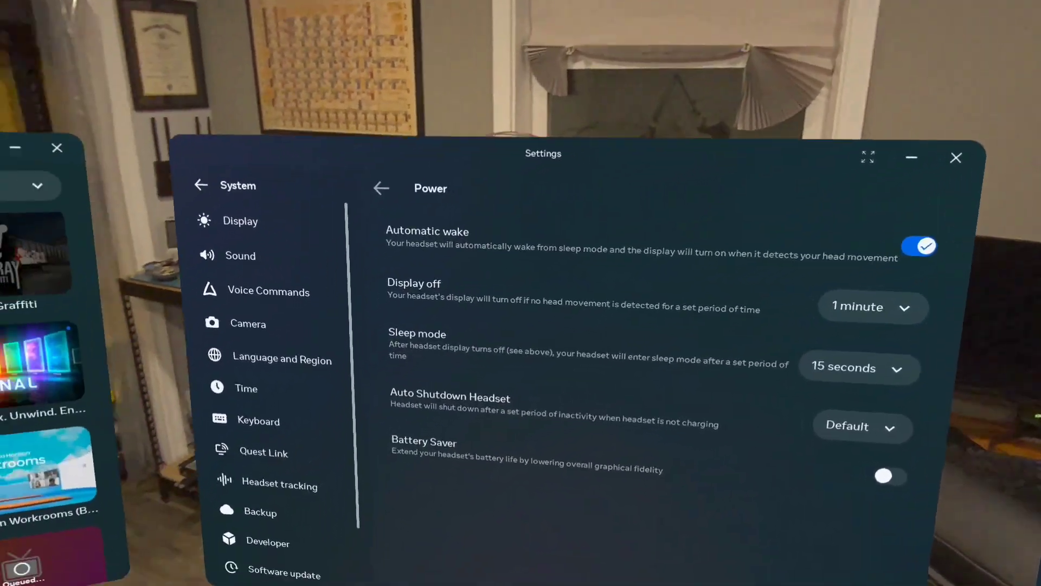